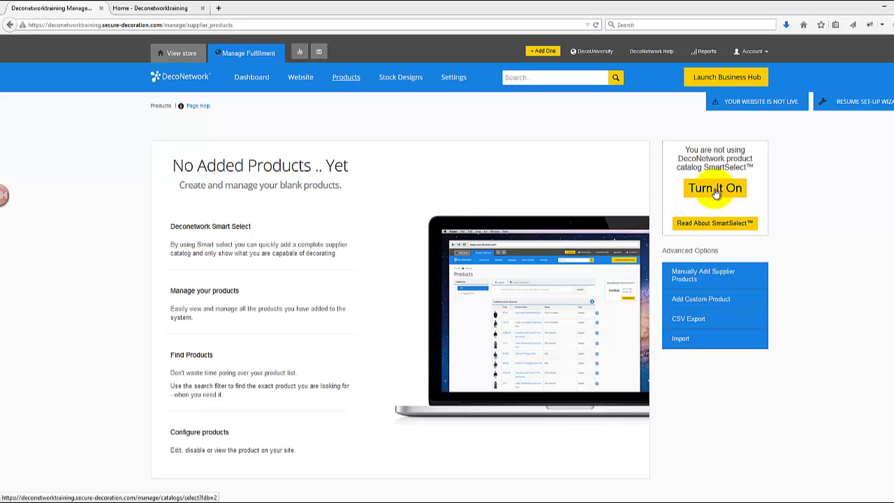
Turn on SmartSelect and browse the supplier catalogs: SanMar, alphabroder, BTC activewear, S&S Activewear.
left_click(715, 194)
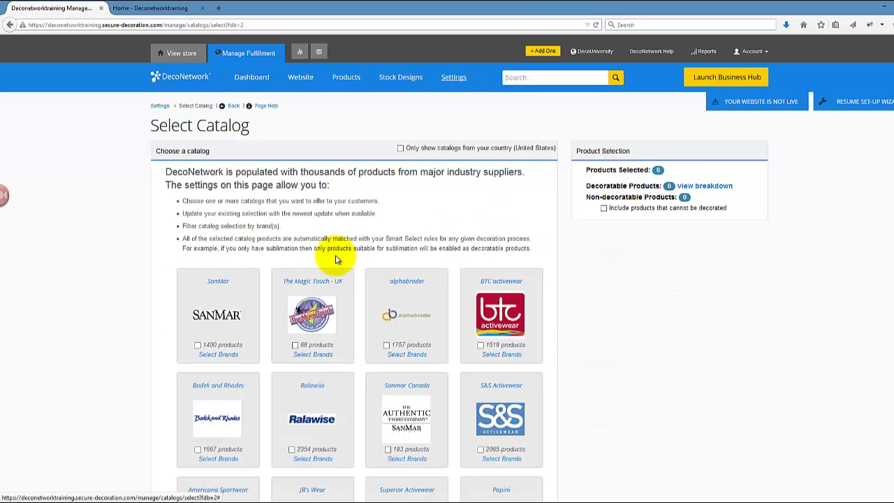
scroll(518, 239, "down", 3)
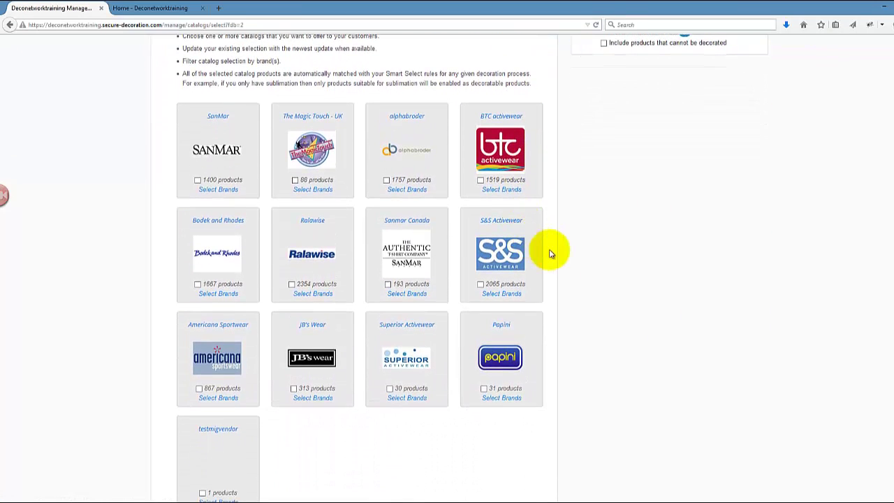
scroll(525, 277, "down", 1)
scroll(315, 315, "up", 1)
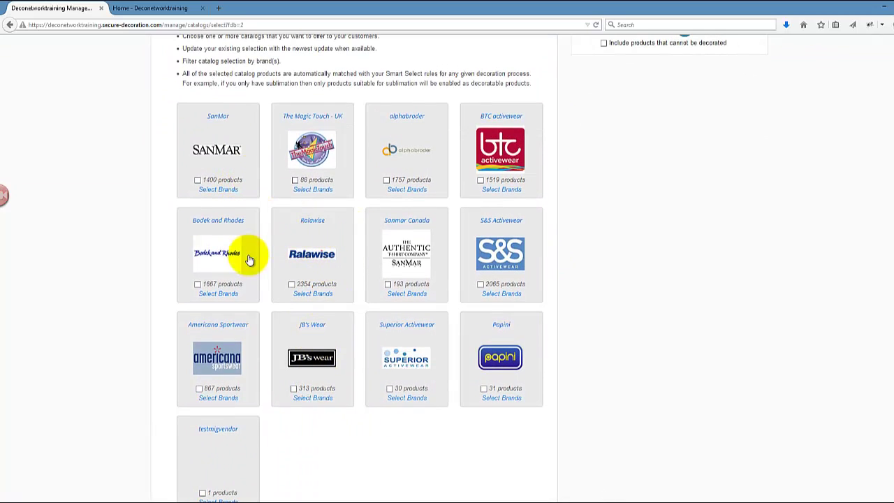
scroll(349, 244, "up", 2)
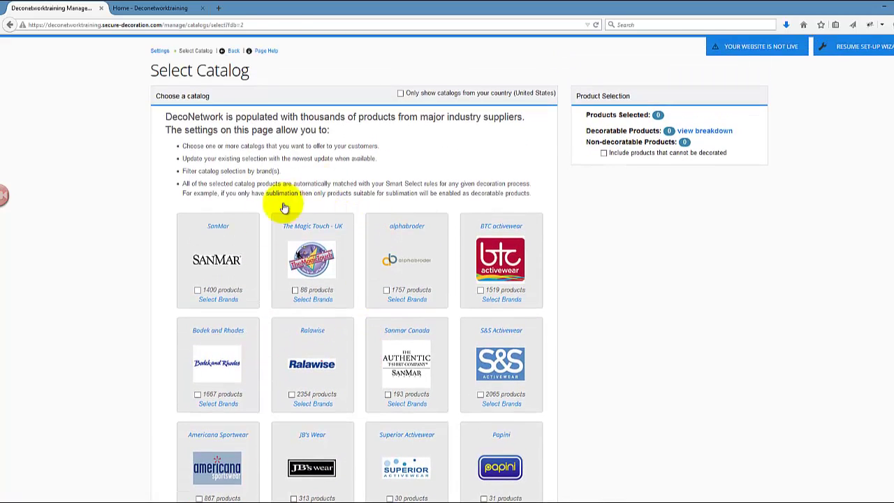
Restrict the SanMar catalog to the Gildan brand only and save the brand choice.
left_click(209, 300)
left_click(294, 178)
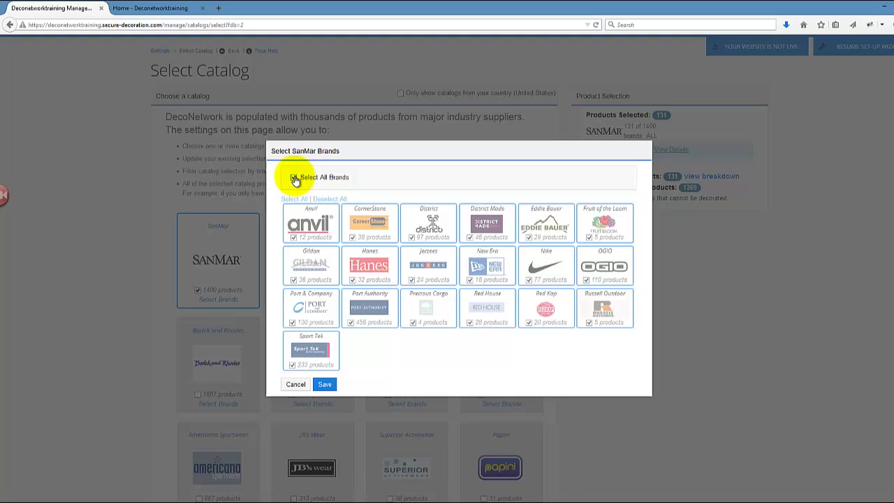
left_click(294, 178)
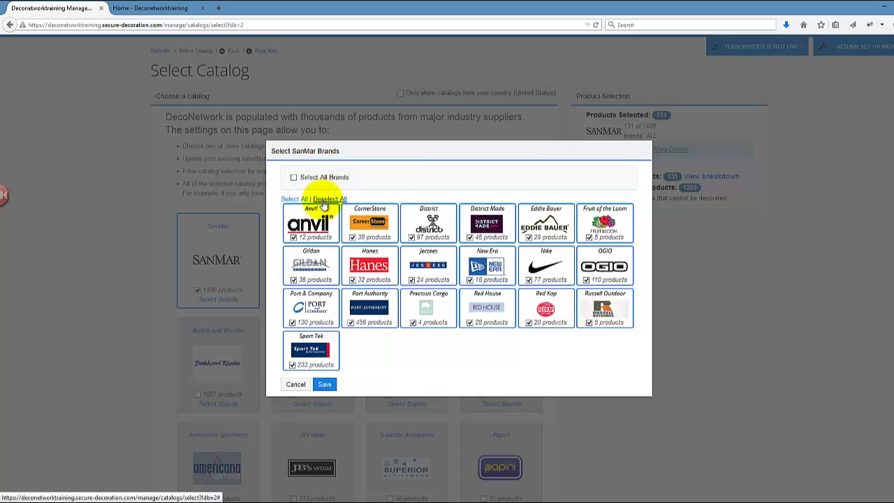
left_click(323, 200)
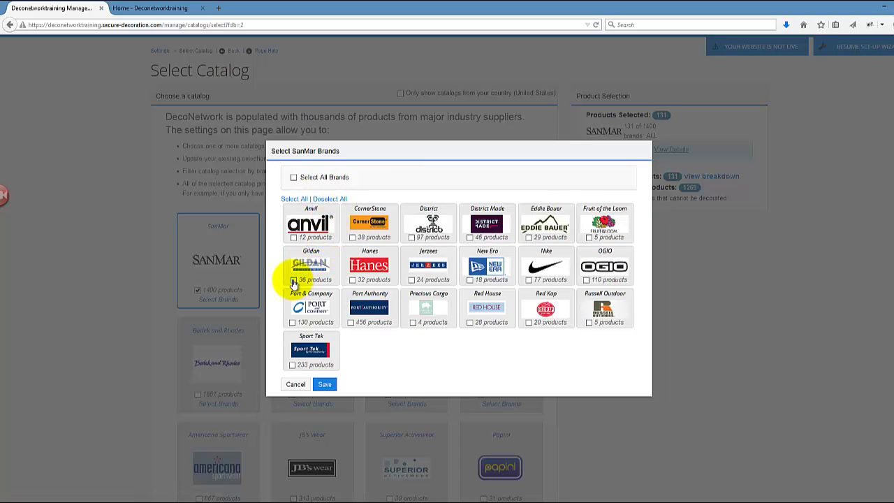
left_click(294, 280)
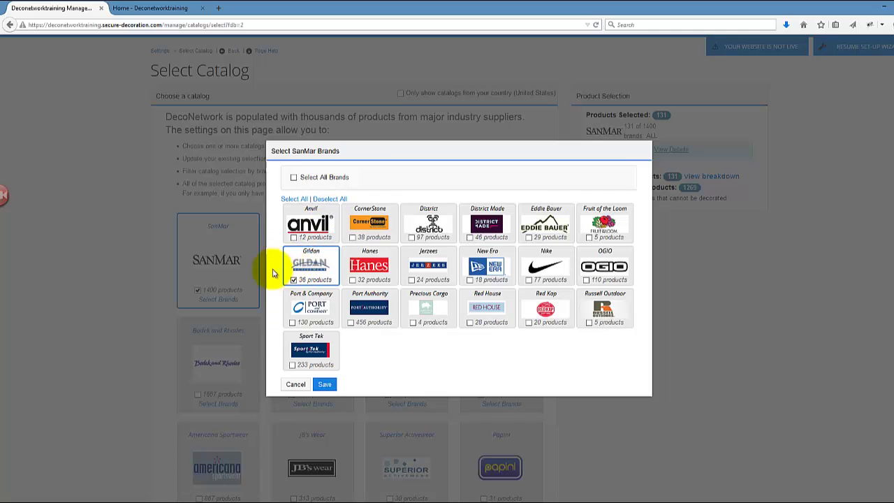
left_click(324, 385)
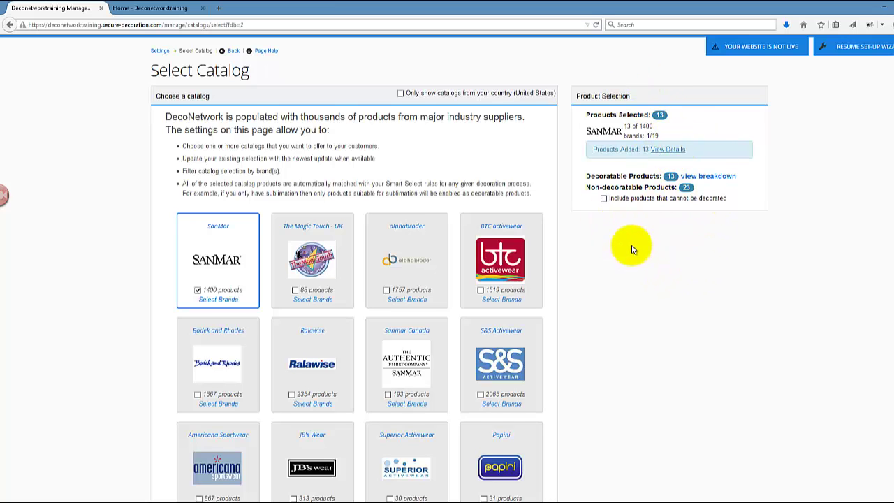
Wait for the selection to reach 13 of 1400 products, then scroll to the Save button.
scroll(632, 249, "down", 3)
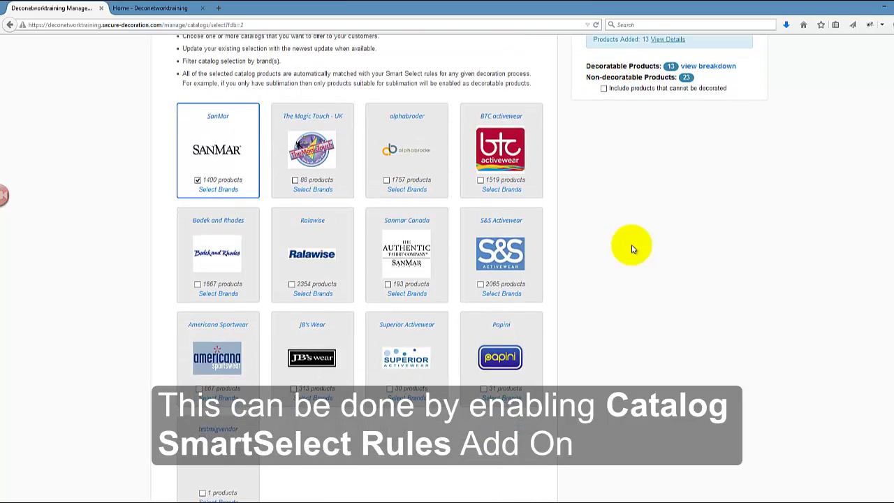
scroll(631, 247, "down", 3)
scroll(625, 247, "up", 5)
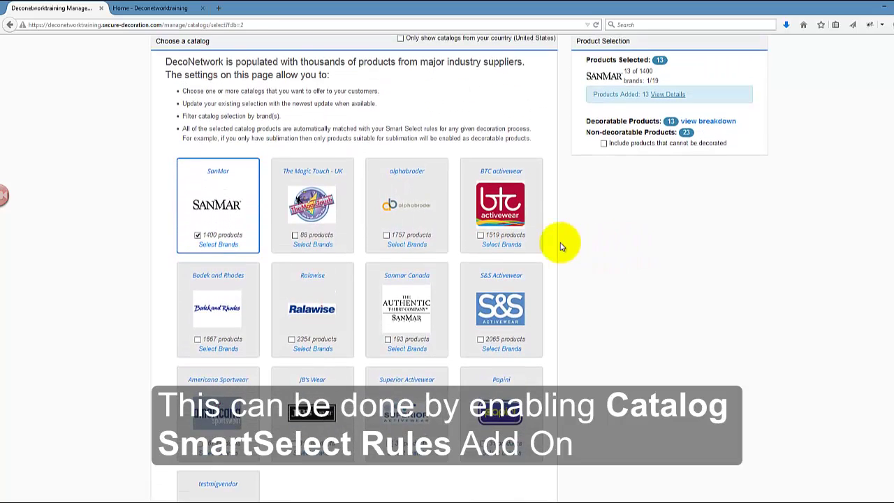
scroll(578, 241, "down", 1)
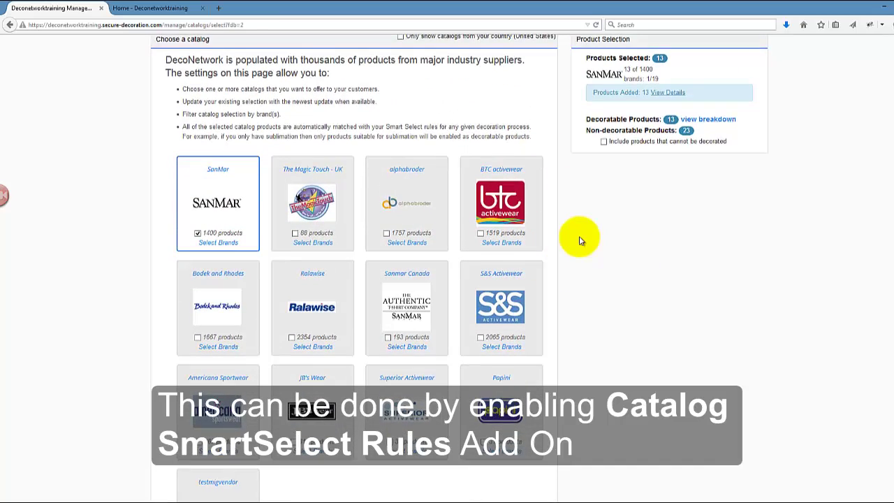
scroll(579, 241, "down", 5)
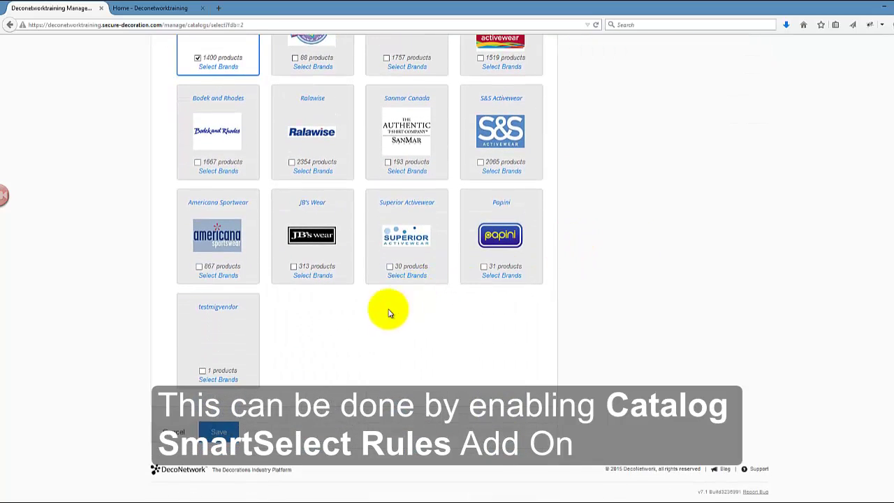
Save the SanMar catalog selection and continue to the Products page listing 13 items.
left_click(218, 433)
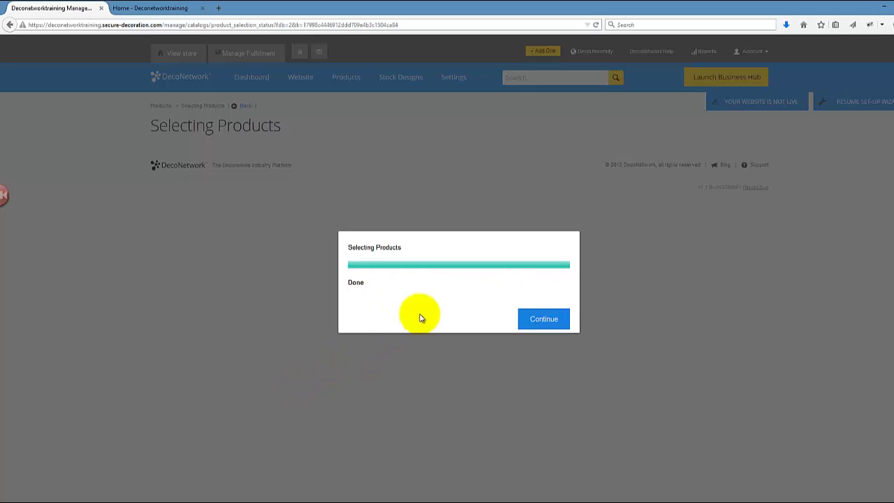
left_click(534, 320)
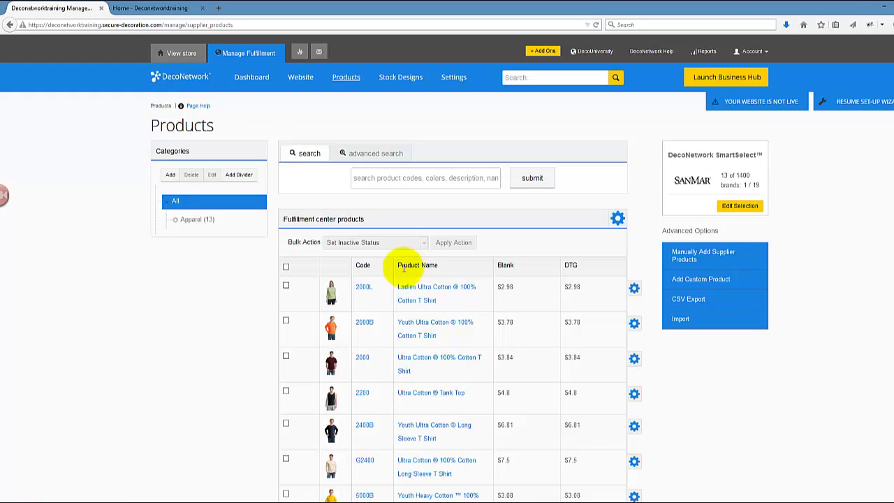
scroll(379, 303, "down", 3)
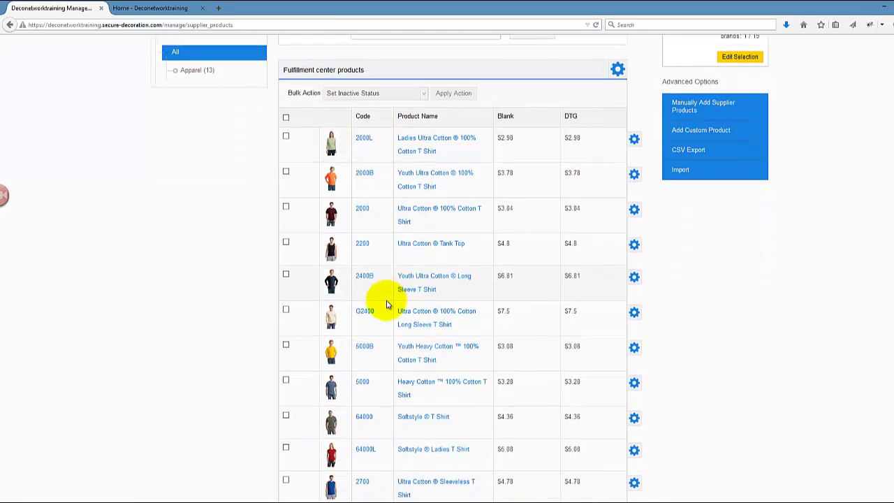
scroll(384, 303, "up", 3)
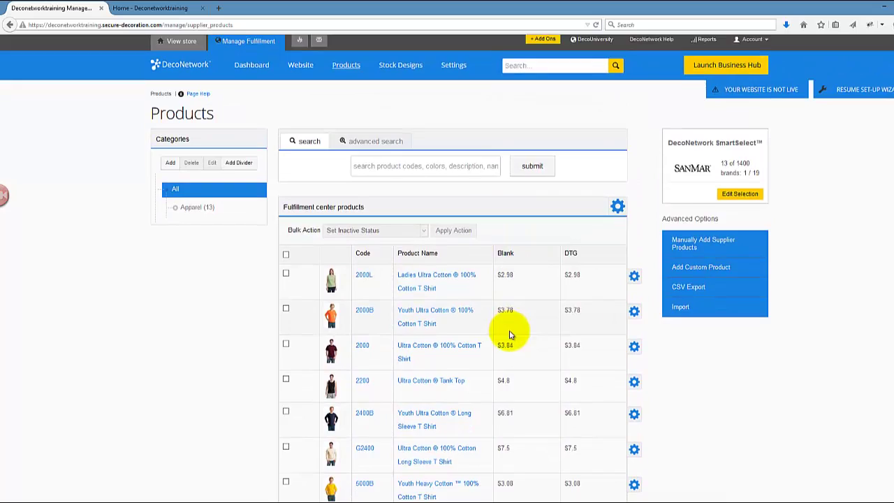
scroll(511, 209, "down", 3)
scroll(507, 365, "down", 2)
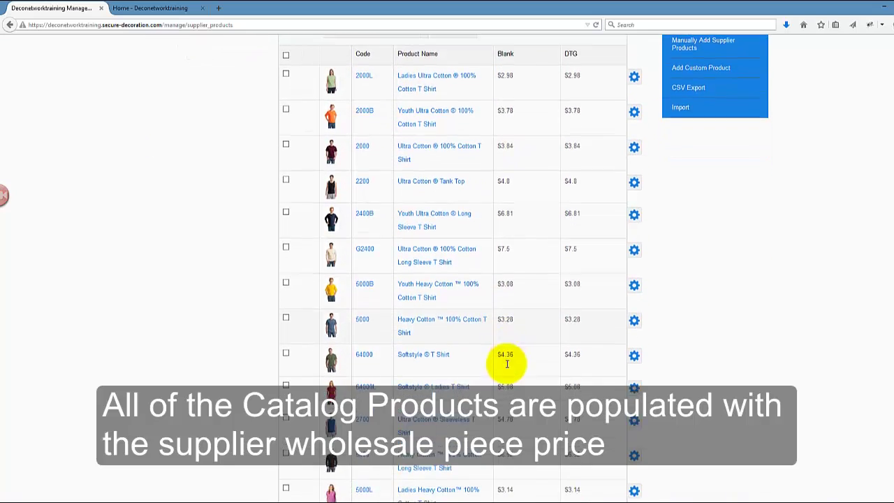
scroll(504, 342, "up", 4)
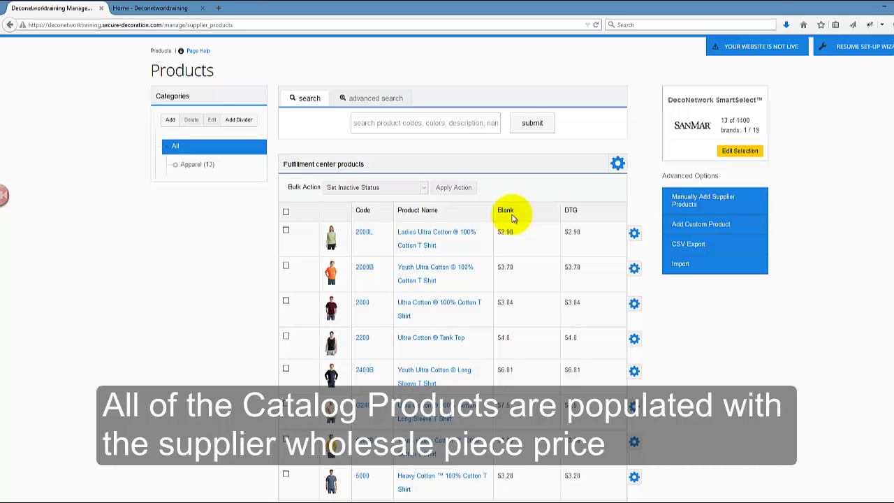
scroll(231, 307, "up", 2)
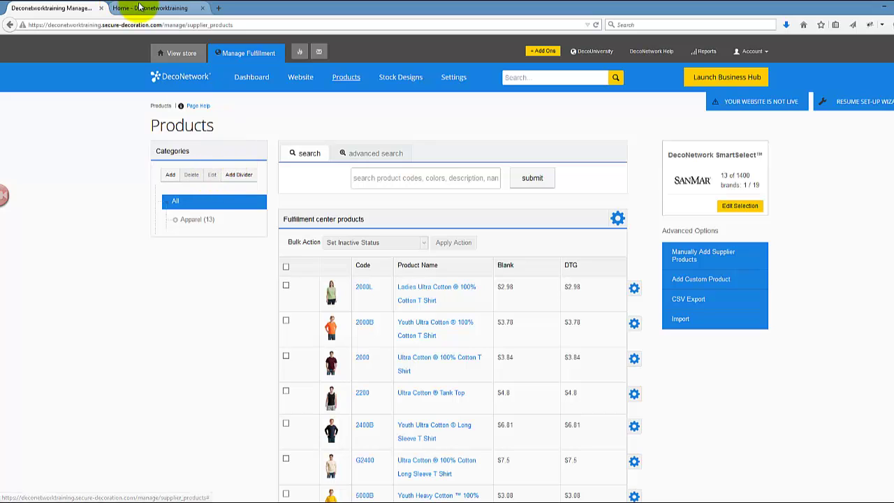
Open the storefront in a new tab to check the $2.98 shirt prices, then return to admin Products.
right_click(177, 54)
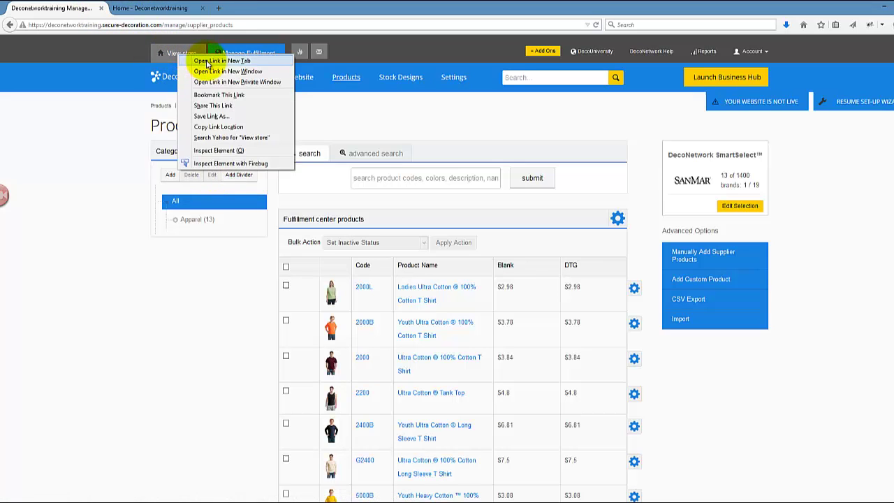
left_click(207, 61)
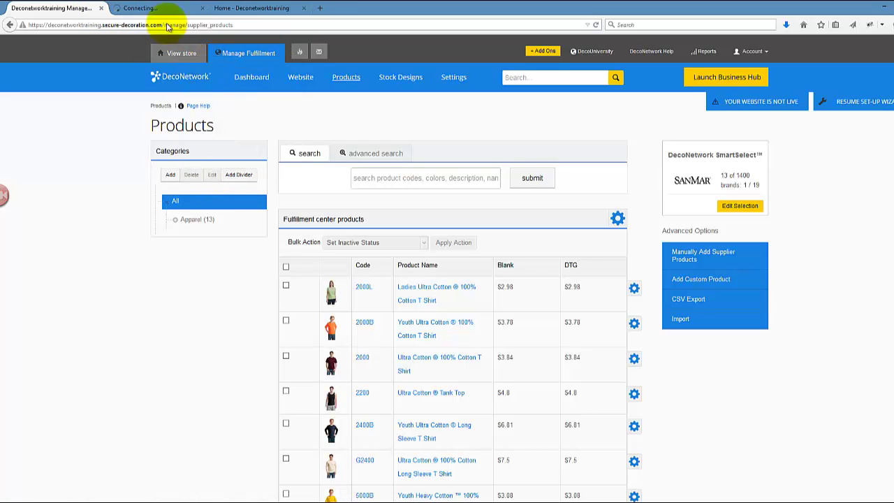
left_click(131, 10)
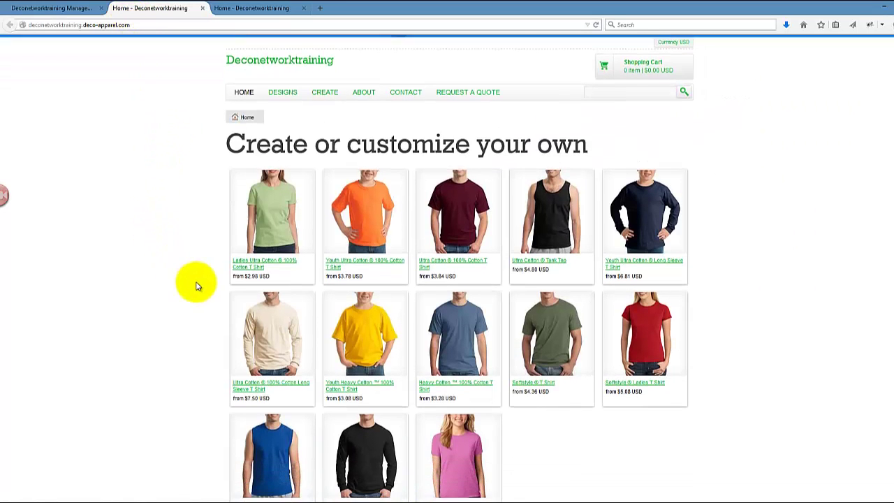
left_click_drag(233, 265, 271, 270)
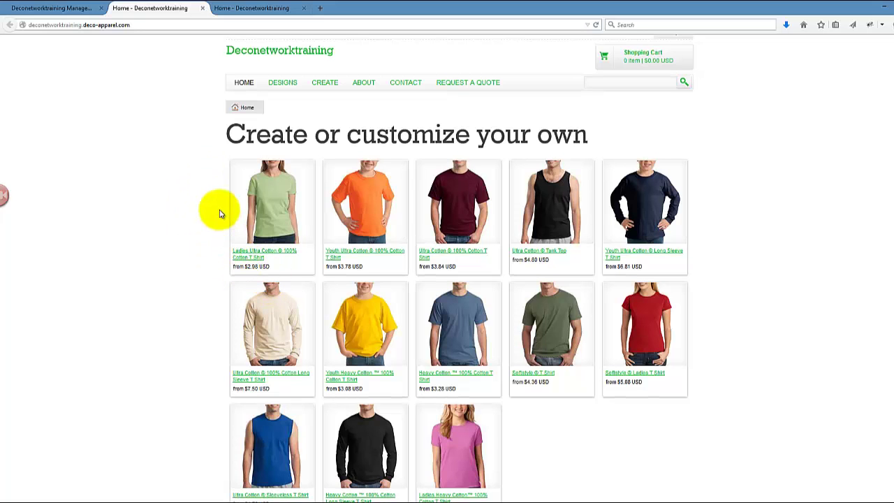
left_click(63, 8)
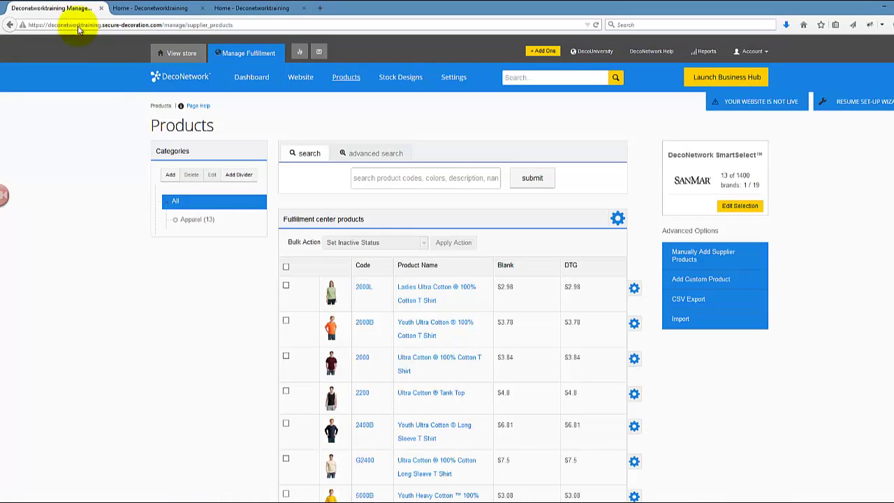
Scroll through the products table to review the unmarked Blank prices.
scroll(445, 323, "down", 2)
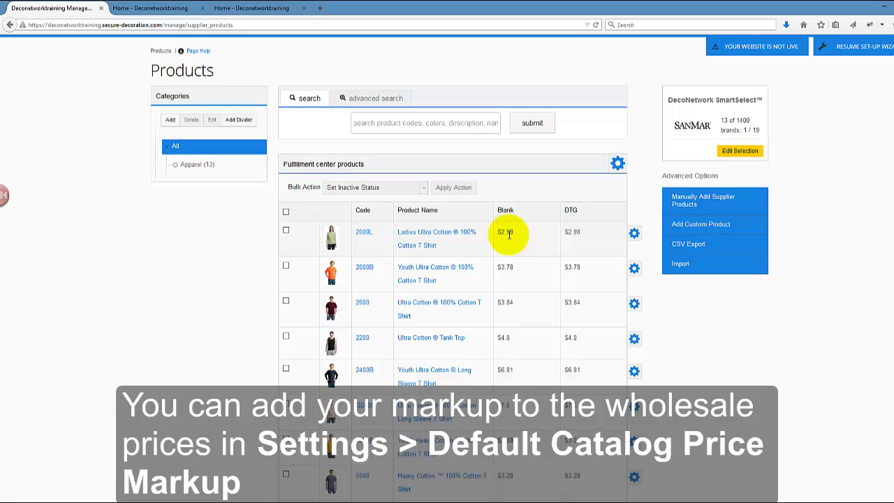
scroll(509, 235, "up", 2)
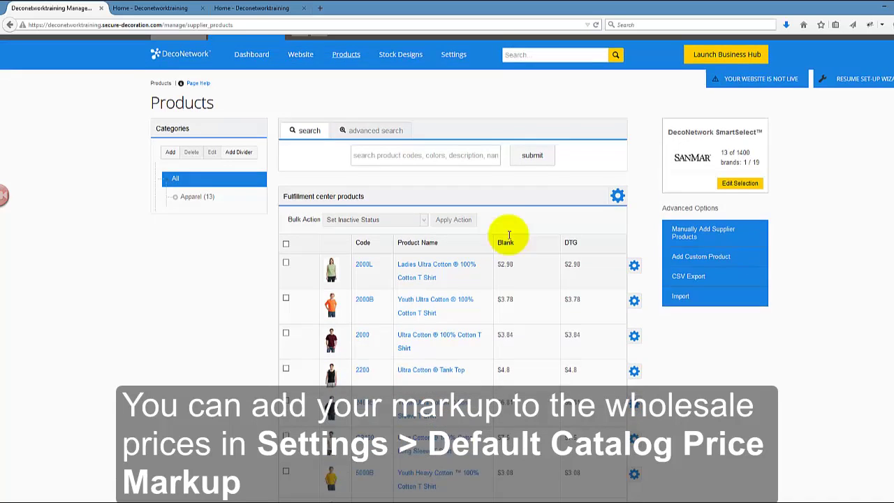
scroll(508, 234, "down", 2)
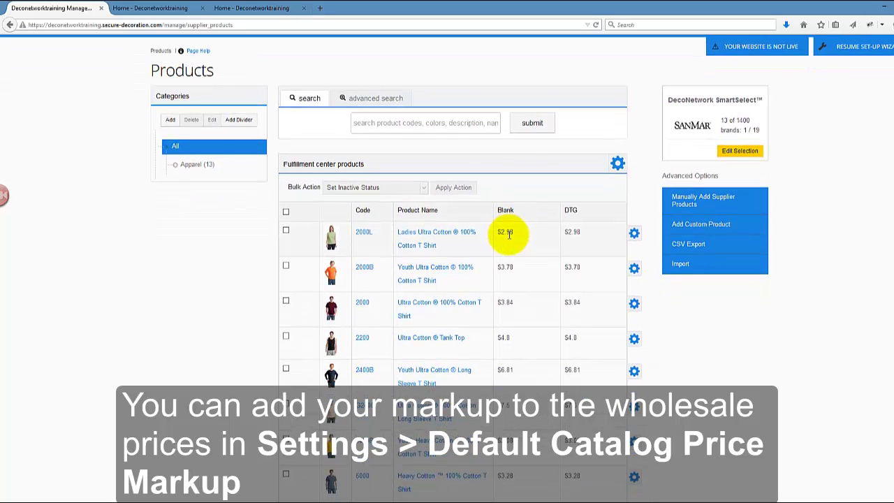
scroll(508, 234, "down", 1)
scroll(509, 235, "up", 2)
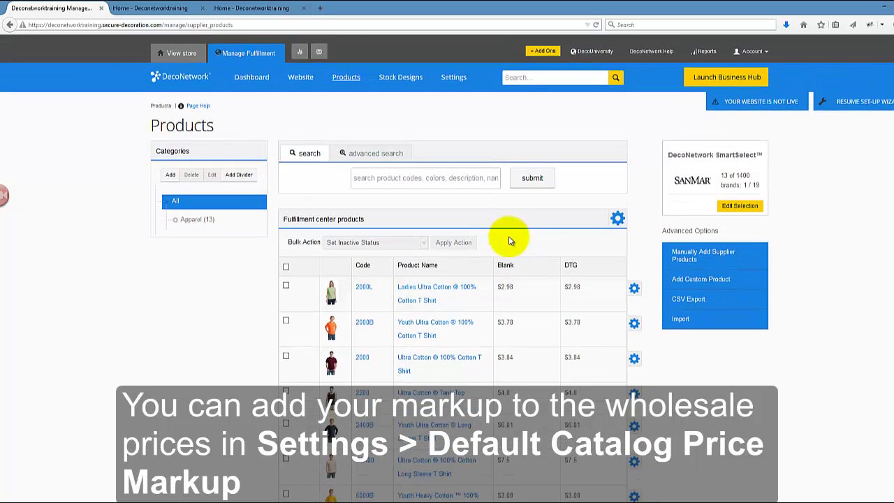
scroll(506, 254, "down", 2)
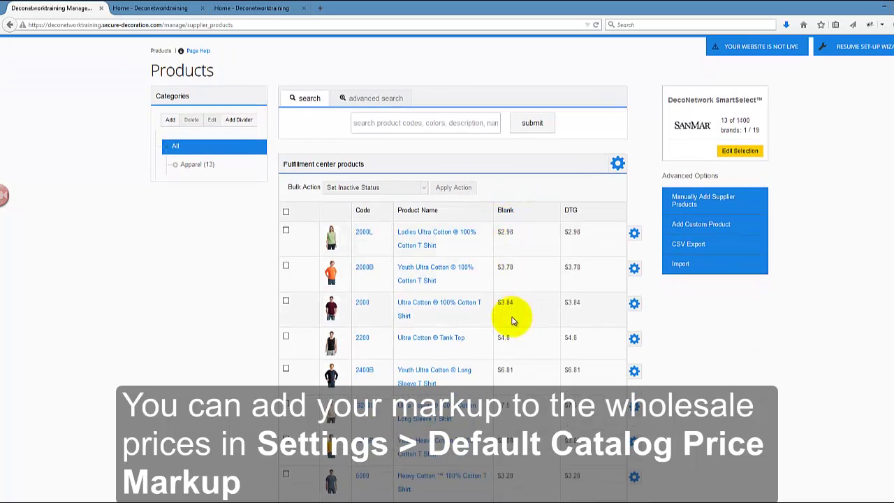
scroll(512, 321, "down", 3)
scroll(514, 323, "up", 3)
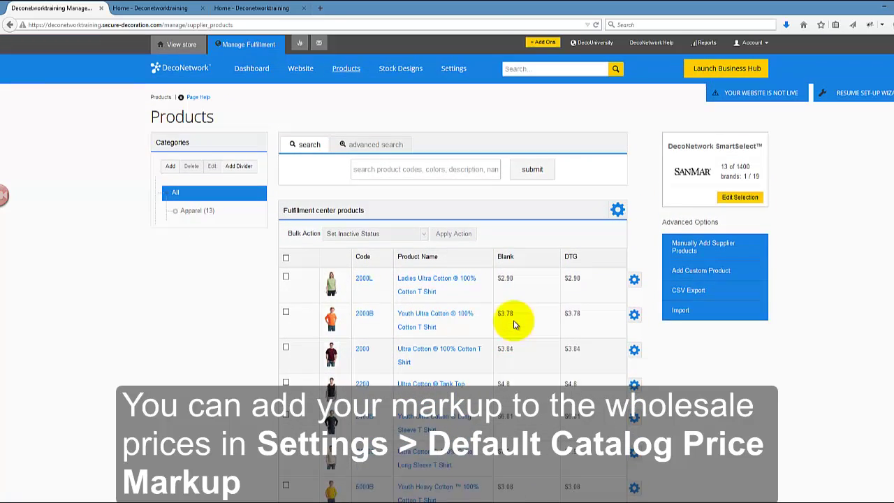
scroll(503, 314, "up", 1)
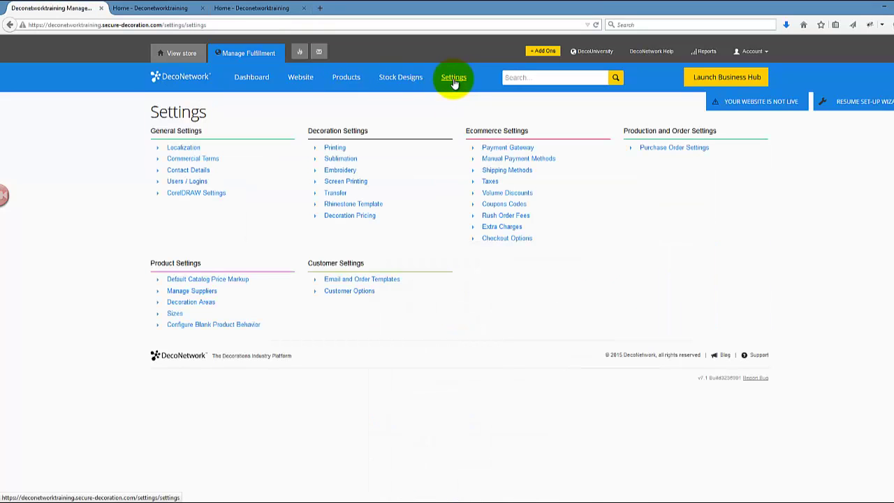
Set the Default Catalog Price Markup from 0.0 to 100% and save it.
left_click(208, 280)
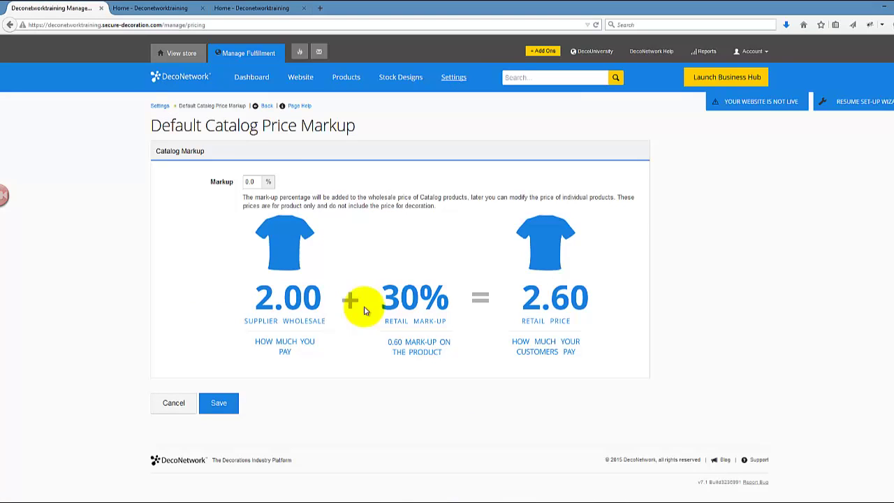
left_click(223, 181)
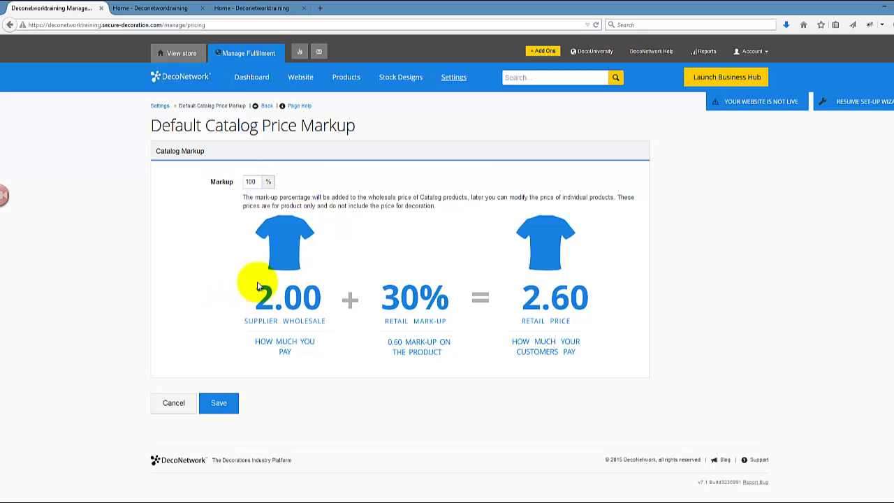
left_click(220, 404)
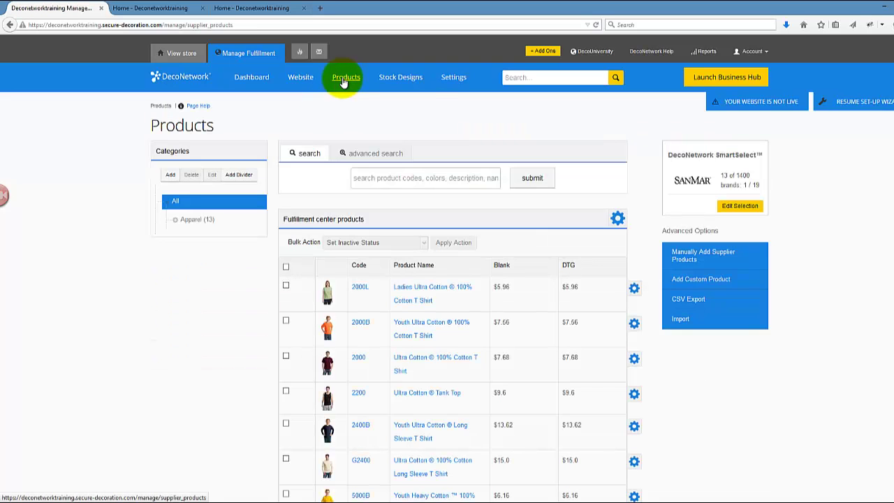
scroll(447, 205, "down", 3)
scroll(461, 199, "down", 2)
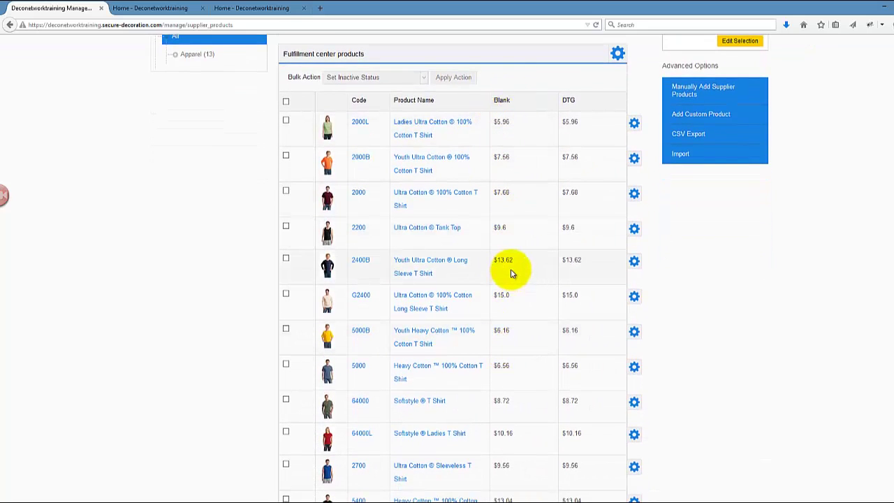
scroll(511, 273, "up", 2)
scroll(505, 281, "down", 1)
scroll(506, 283, "up", 1)
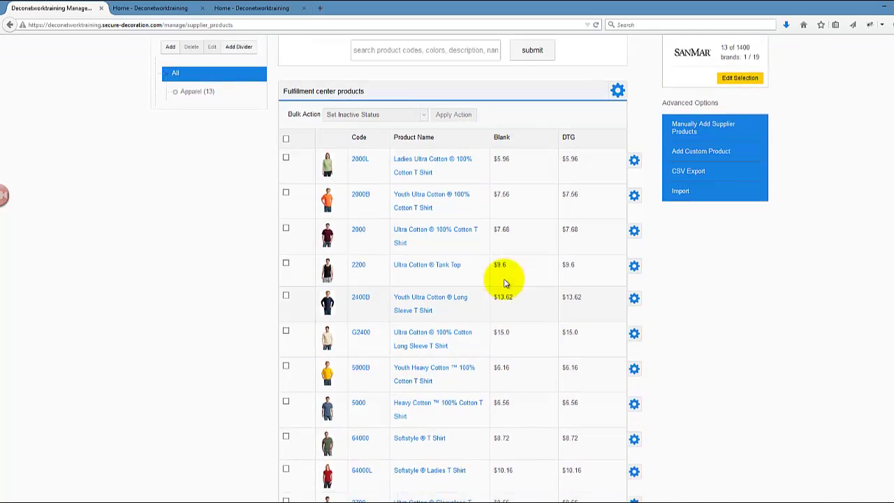
scroll(505, 282, "up", 3)
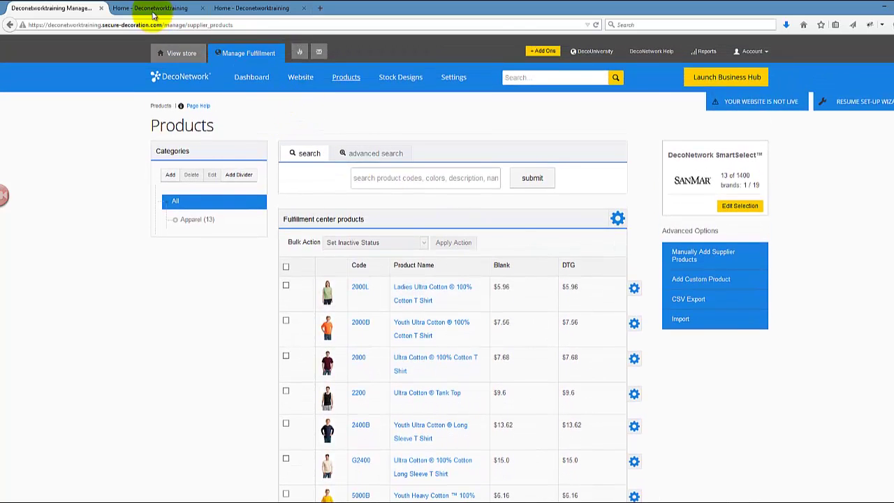
left_click(151, 9)
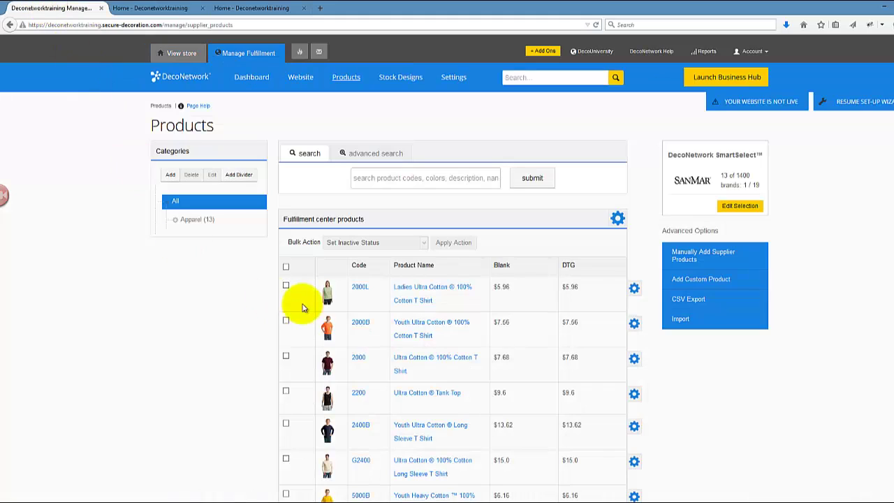
left_click(46, 8)
scroll(278, 306, "down", 2)
scroll(264, 301, "down", 2)
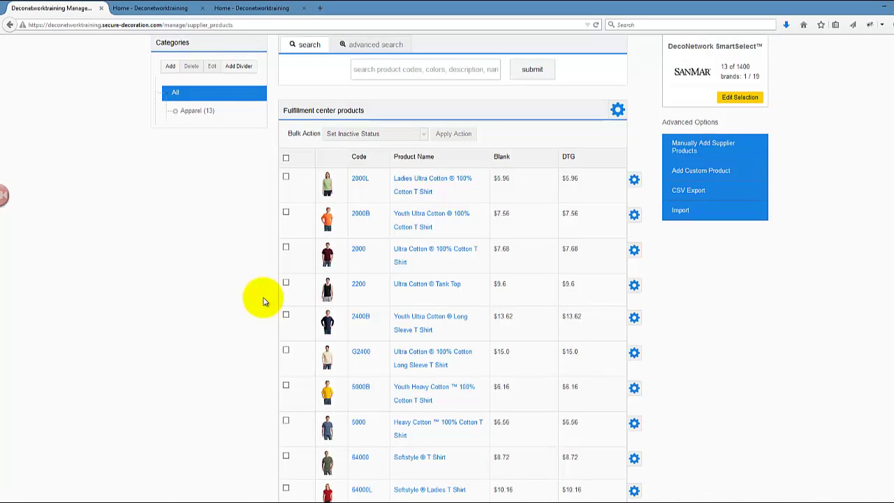
scroll(264, 302, "up", 2)
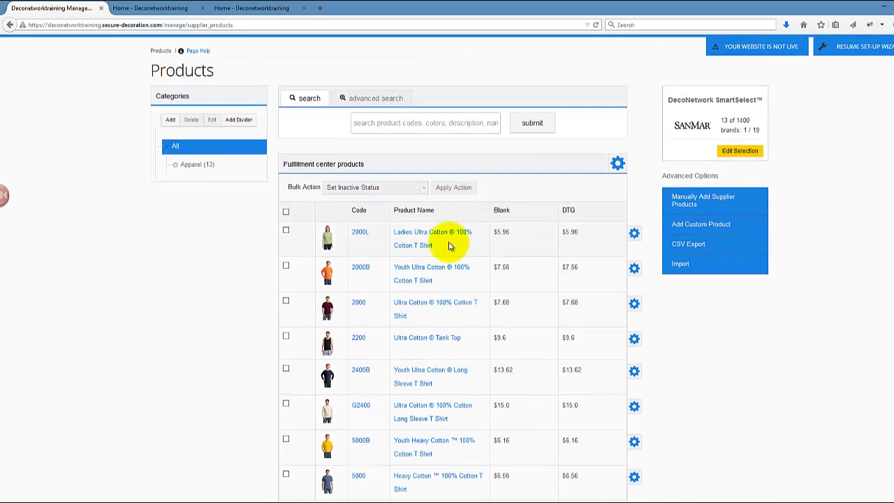
scroll(508, 234, "down", 2)
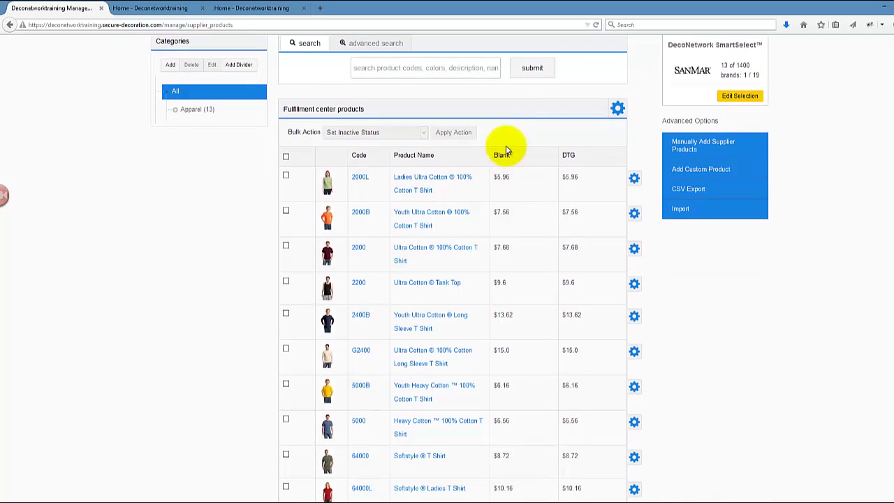
scroll(507, 233, "down", 5)
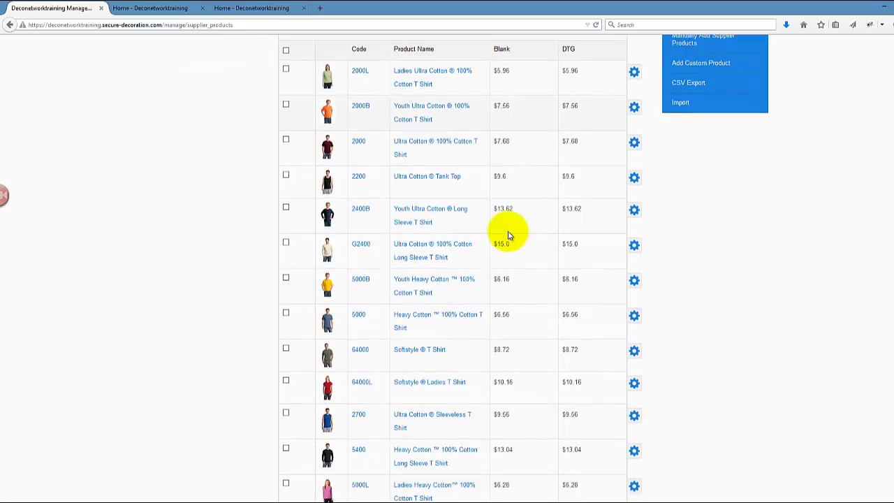
scroll(508, 246, "up", 5)
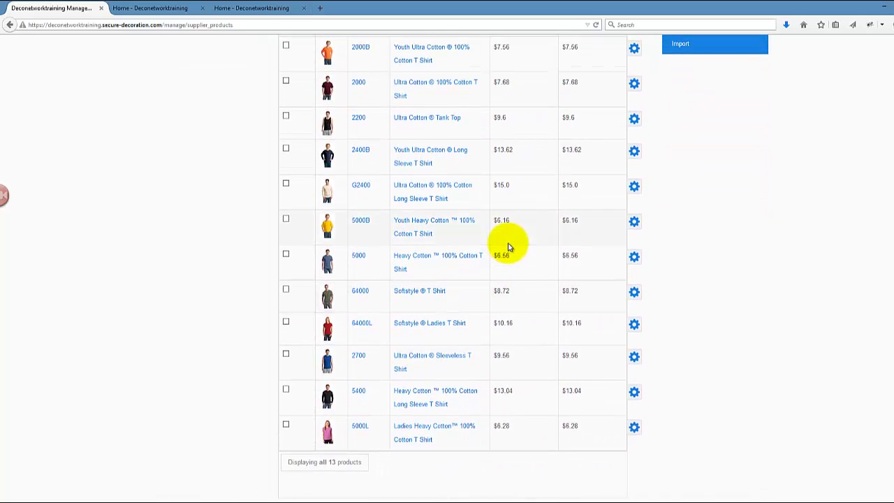
scroll(510, 241, "up", 1)
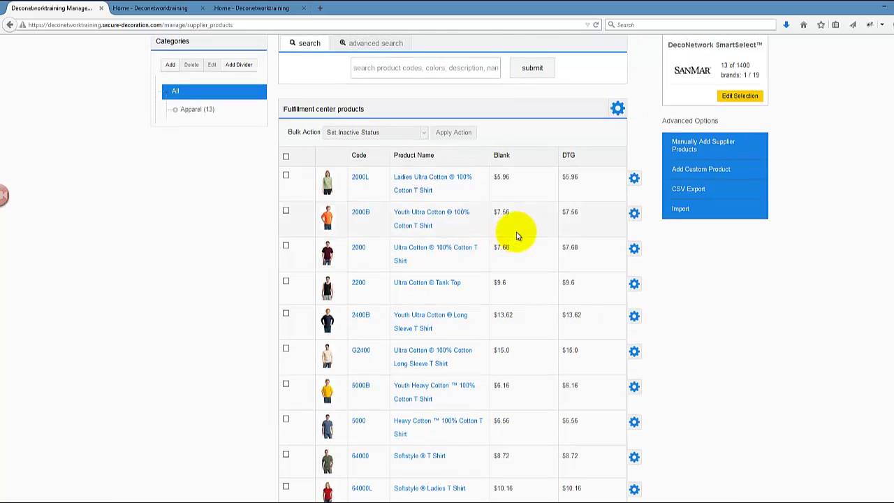